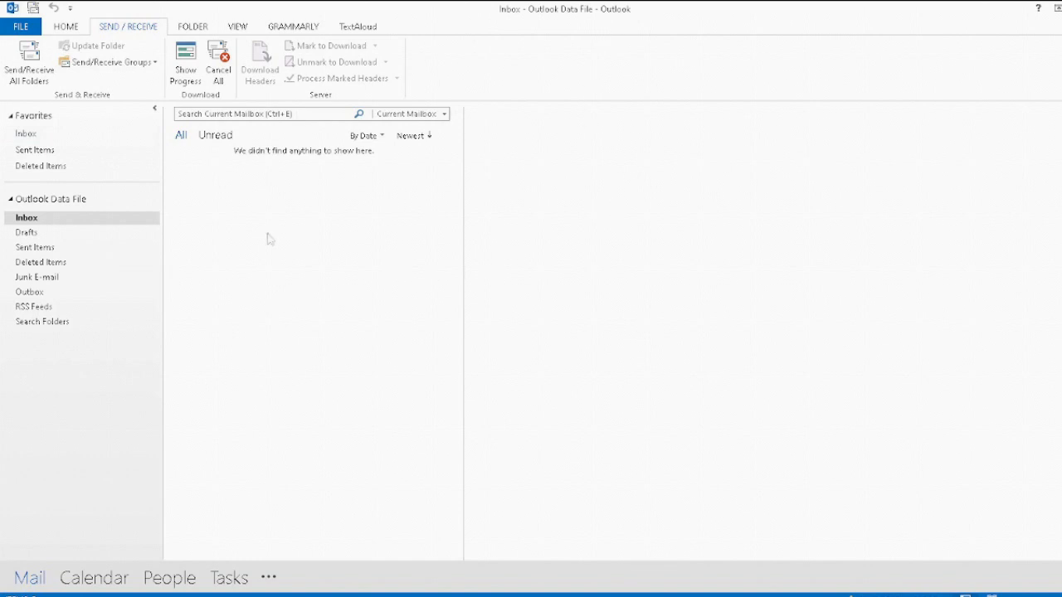
Step: Launch the Add Account wizard for a new account from File > Account Settings, E-mail tab
{"action": "left_click", "coordinate": [20, 27]}
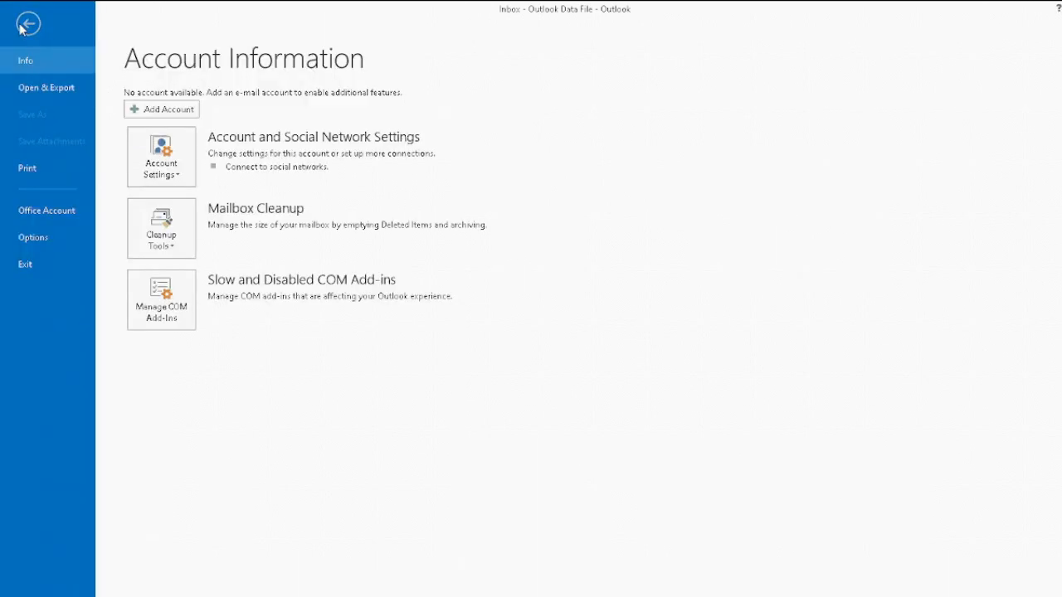
{"action": "left_click", "coordinate": [180, 178]}
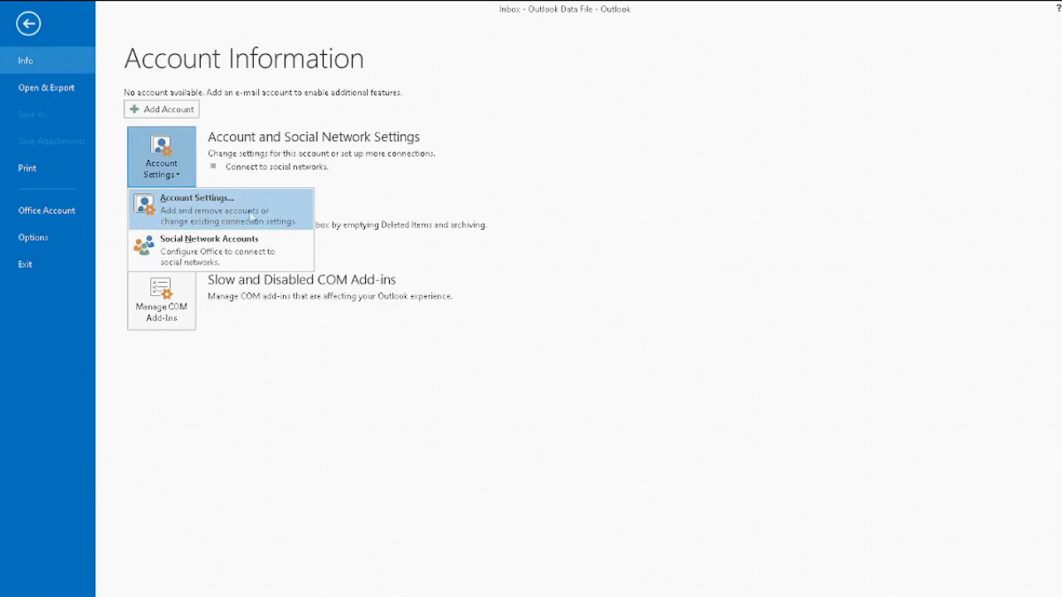
{"action": "left_click", "coordinate": [196, 226]}
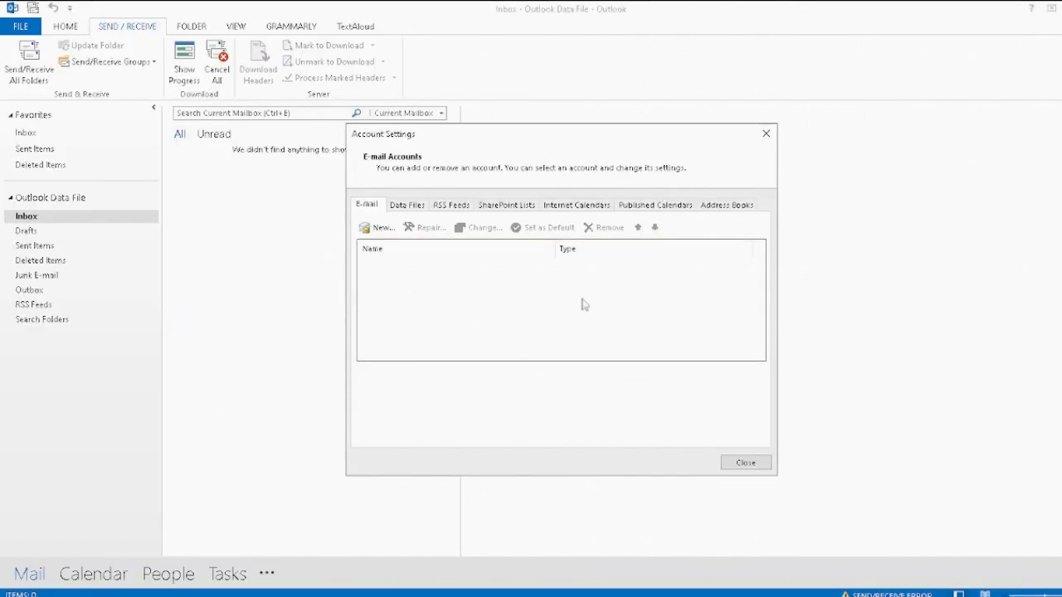
{"action": "left_click", "coordinate": [377, 227]}
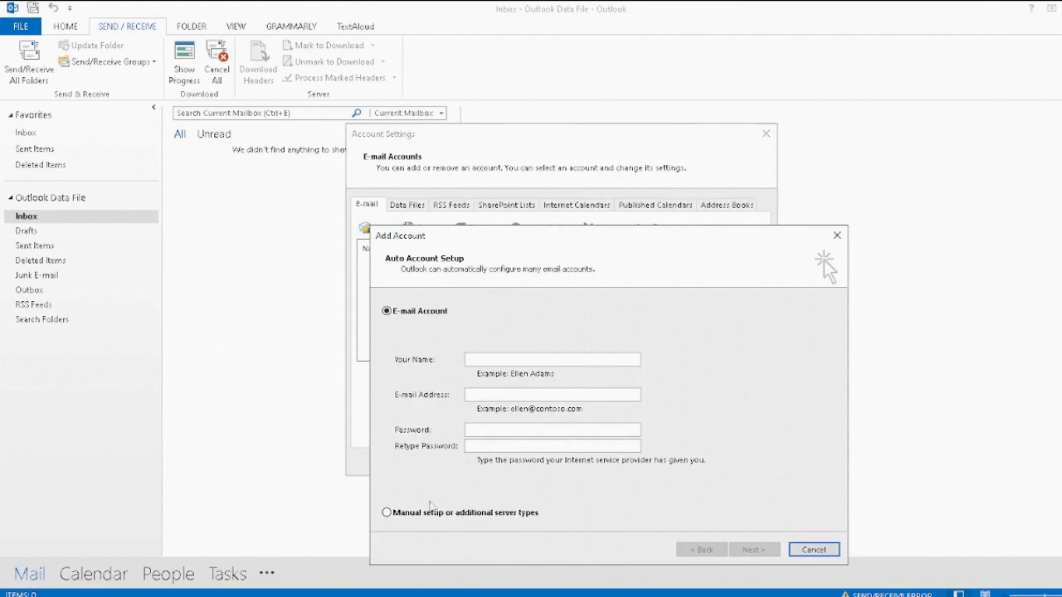
Step: Choose manual setup with POP or IMAP as the service type
{"action": "left_click", "coordinate": [387, 514]}
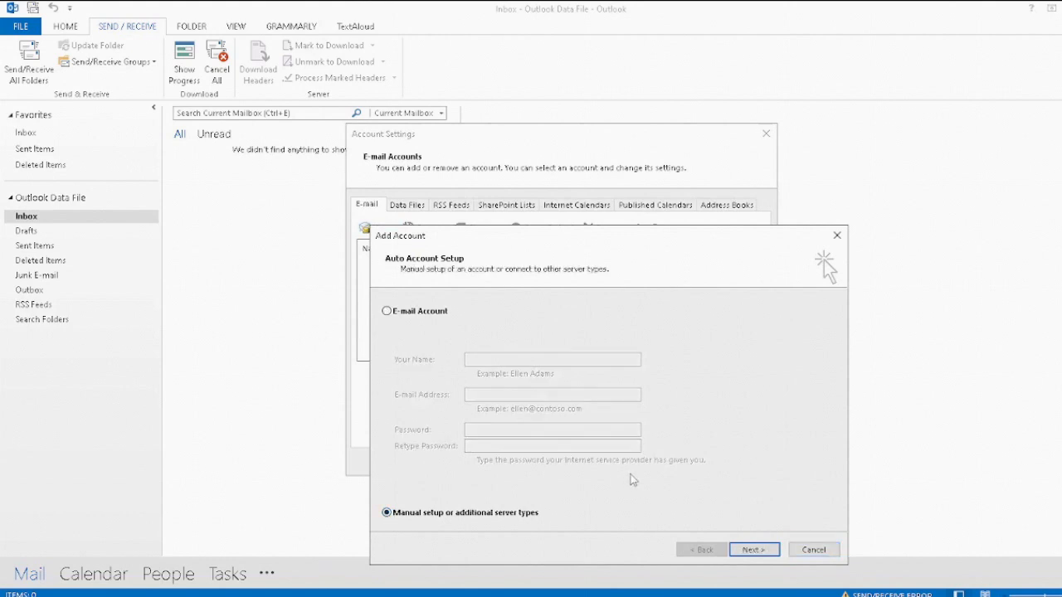
{"action": "left_click", "coordinate": [757, 551]}
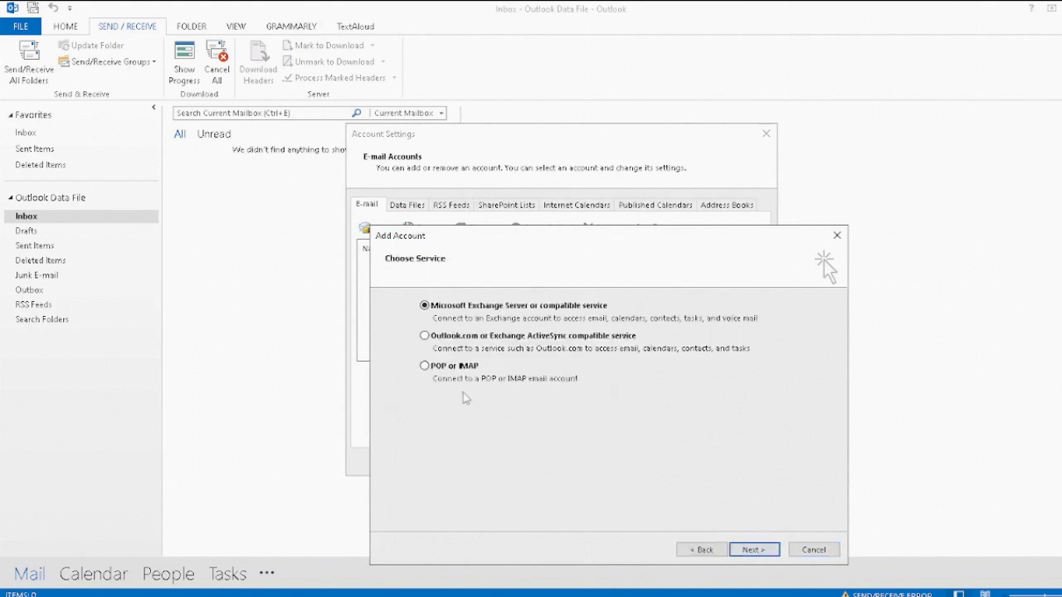
{"action": "left_click", "coordinate": [425, 367]}
{"action": "left_click", "coordinate": [751, 550]}
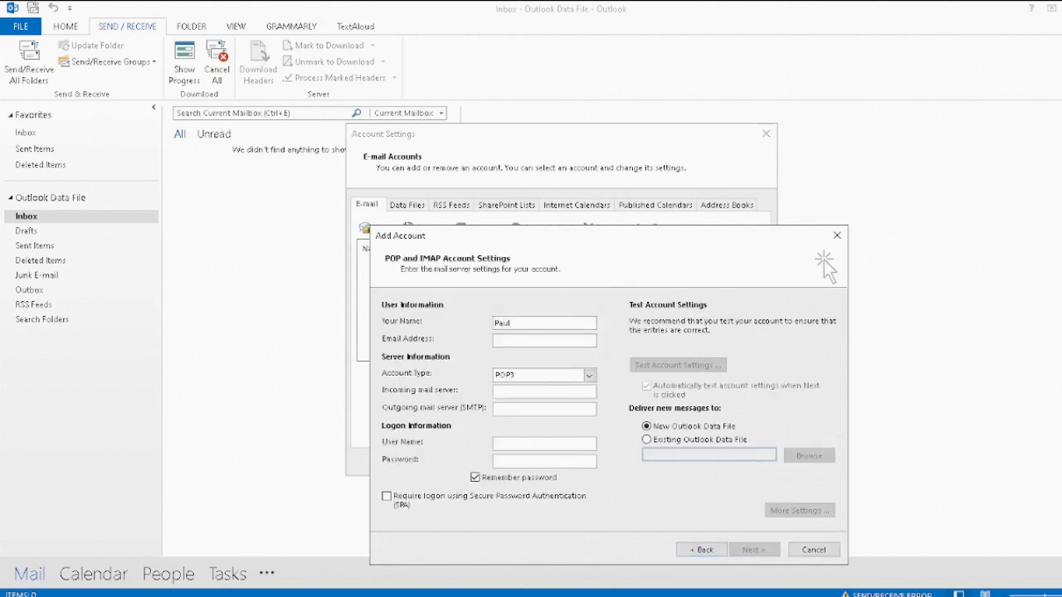
Step: Enter the account holder's name, e-mail address and the pasted incoming mail server
{"action": "left_click", "coordinate": [536, 341]}
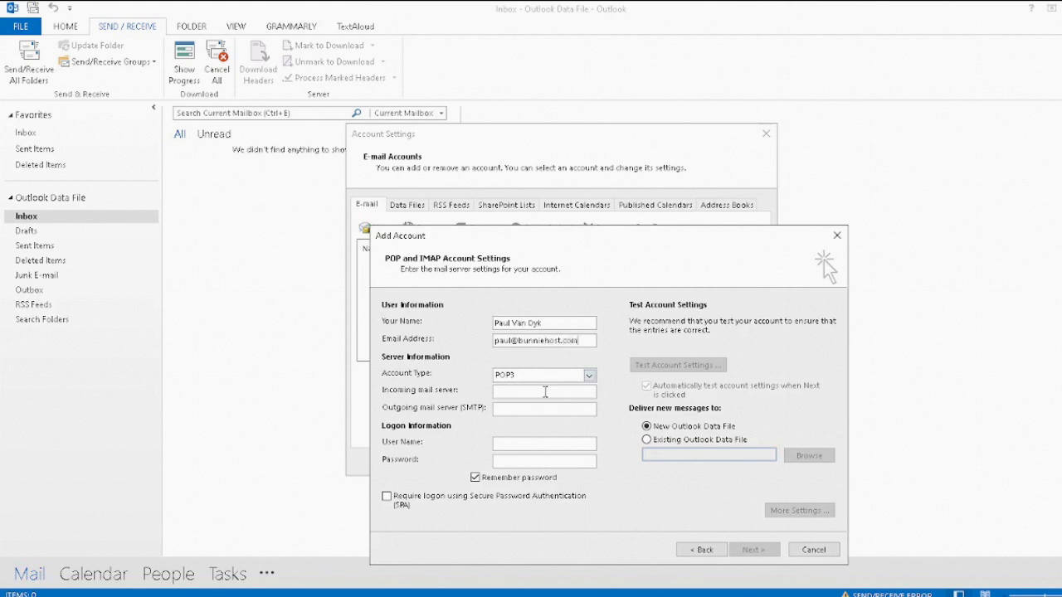
{"action": "left_click", "coordinate": [545, 392]}
{"action": "key", "text": "ctrl+v"}
{"action": "key", "text": "ctrl+v"}
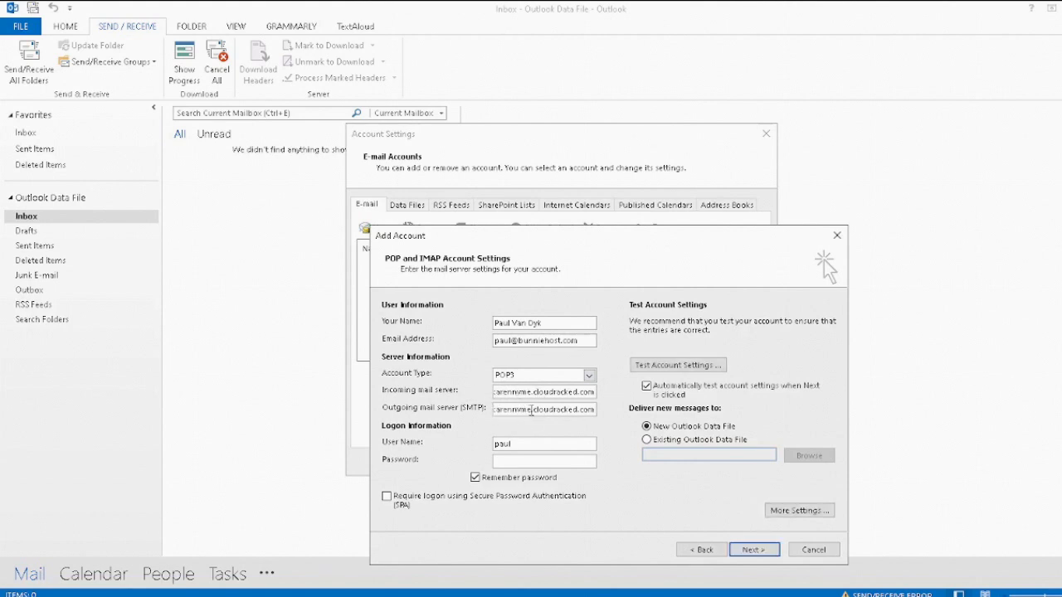
Step: Extend the user name to the full e-mail address and enter the account password
{"action": "left_click", "coordinate": [535, 445]}
{"action": "type", "text": "@bunniehost.com"}
{"action": "key", "text": "Tab"}
{"action": "type", "text": "********"}
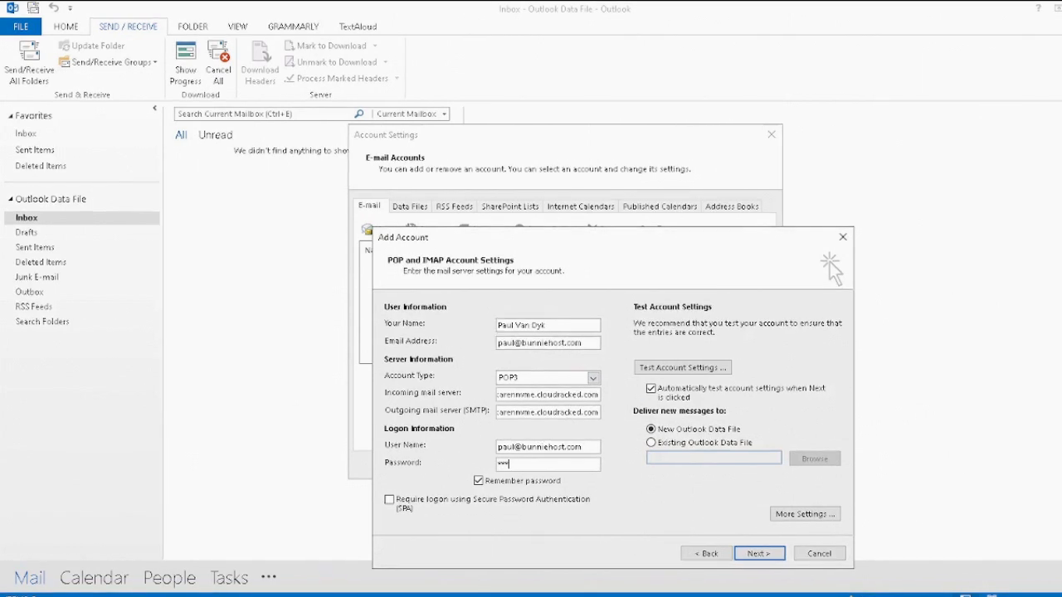
{"action": "type", "text": "****"}
{"action": "key", "text": "BackSpace"}
{"action": "key", "text": "BackSpace"}
{"action": "key", "text": "BackSpace"}
{"action": "key", "text": "BackSpace"}
{"action": "key", "text": "BackSpace"}
{"action": "key", "text": "BackSpace"}
{"action": "key", "text": "BackSpace"}
{"action": "key", "text": "BackSpace"}
{"action": "key", "text": "BackSpace"}
{"action": "key", "text": "BackSpace"}
{"action": "key", "text": "BackSpace"}
{"action": "key", "text": "BackSpace"}
{"action": "type", "text": "*********"}
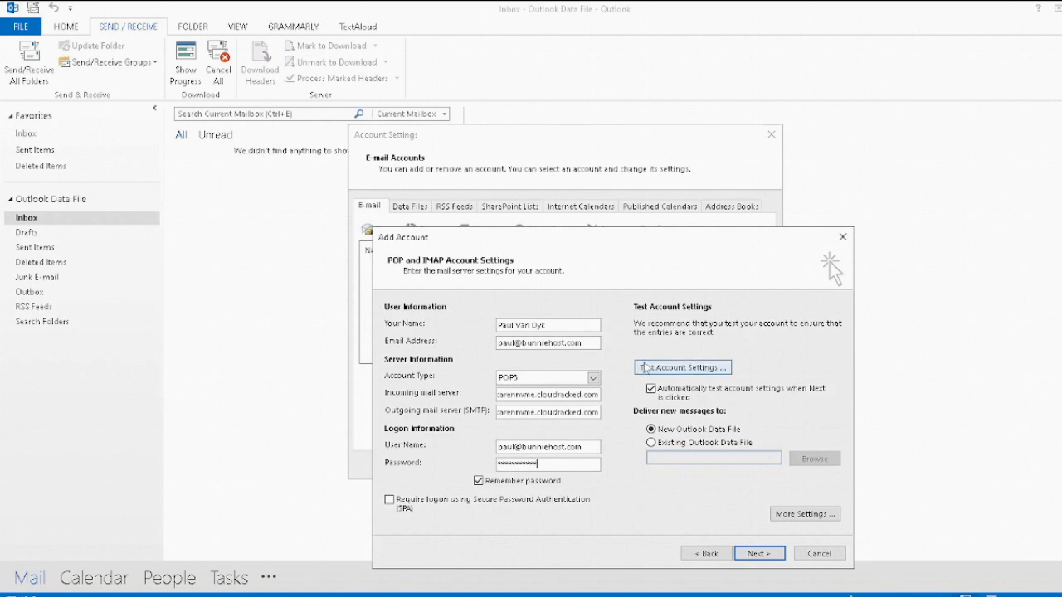
Step: In More Settings, require authentication for the outgoing SMTP server
{"action": "left_click", "coordinate": [789, 518]}
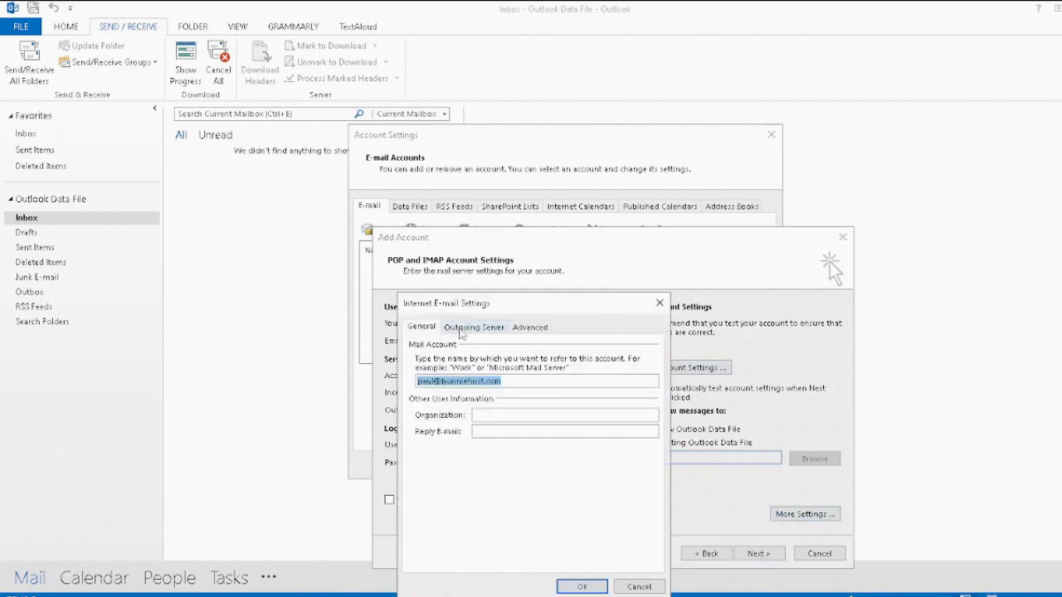
{"action": "left_click", "coordinate": [463, 328]}
{"action": "left_click", "coordinate": [413, 345]}
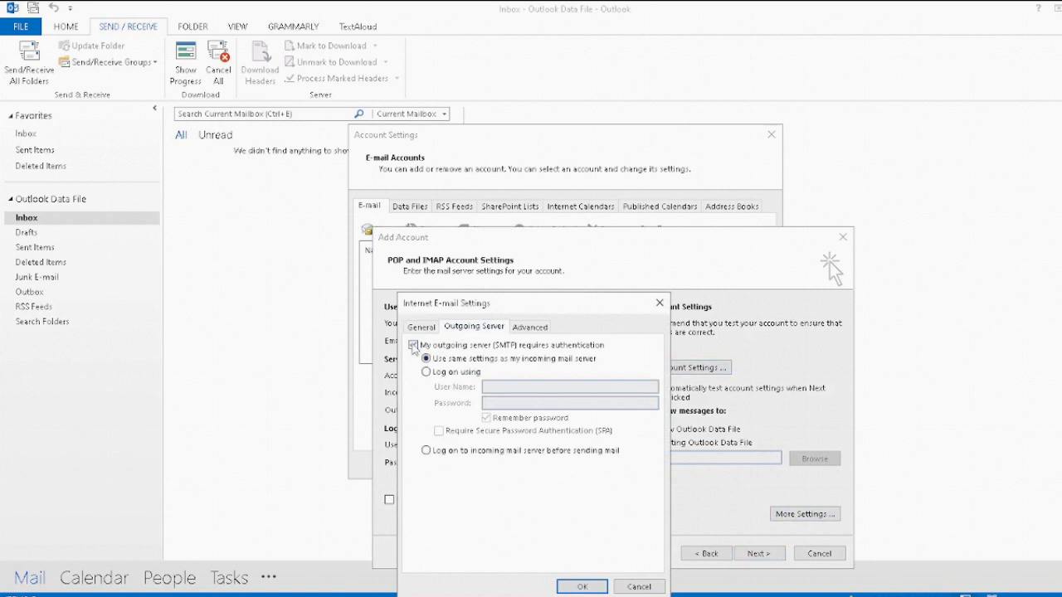
Step: Set incoming POP3 port 995 and outgoing SMTP port 465, both over SSL, and save
{"action": "left_click", "coordinate": [534, 329]}
{"action": "double_click", "coordinate": [533, 363]}
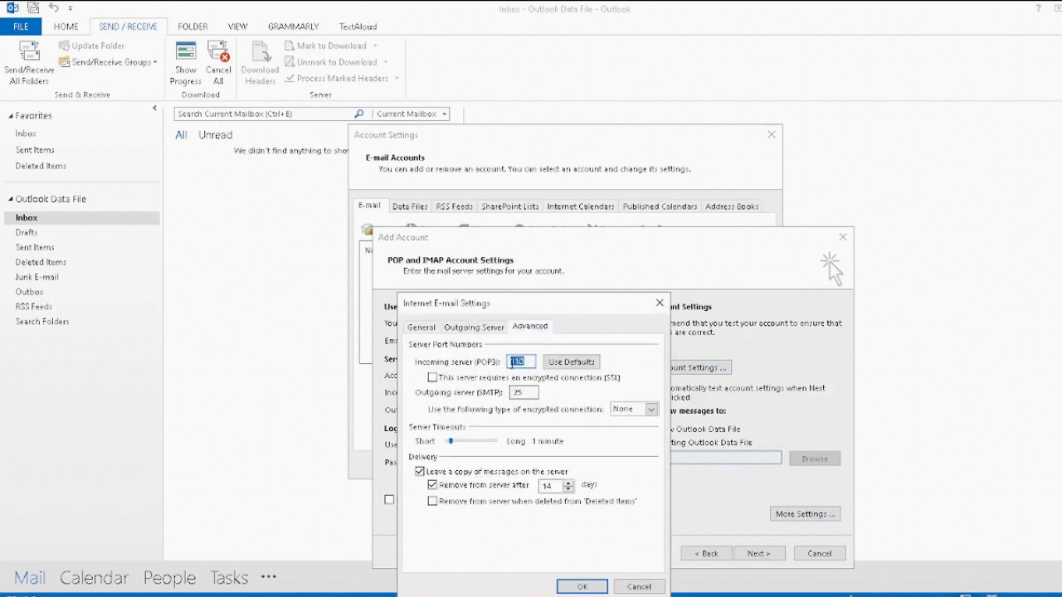
{"action": "type", "text": "995"}
{"action": "left_click", "coordinate": [433, 378]}
{"action": "double_click", "coordinate": [520, 393]}
{"action": "type", "text": "465"}
{"action": "left_click", "coordinate": [651, 409]}
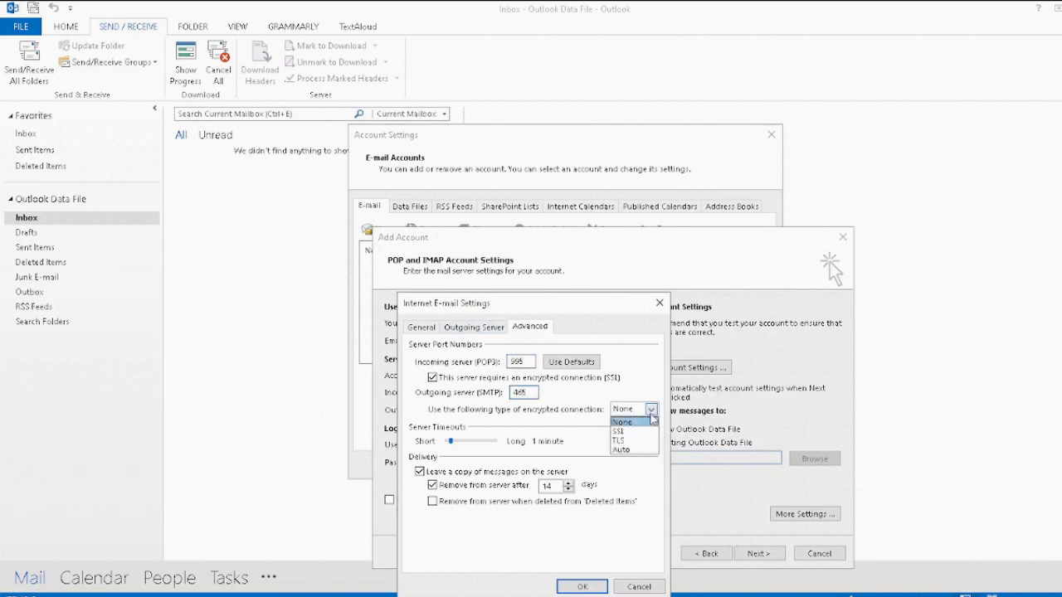
{"action": "left_click", "coordinate": [633, 432]}
{"action": "left_click", "coordinate": [583, 587]}
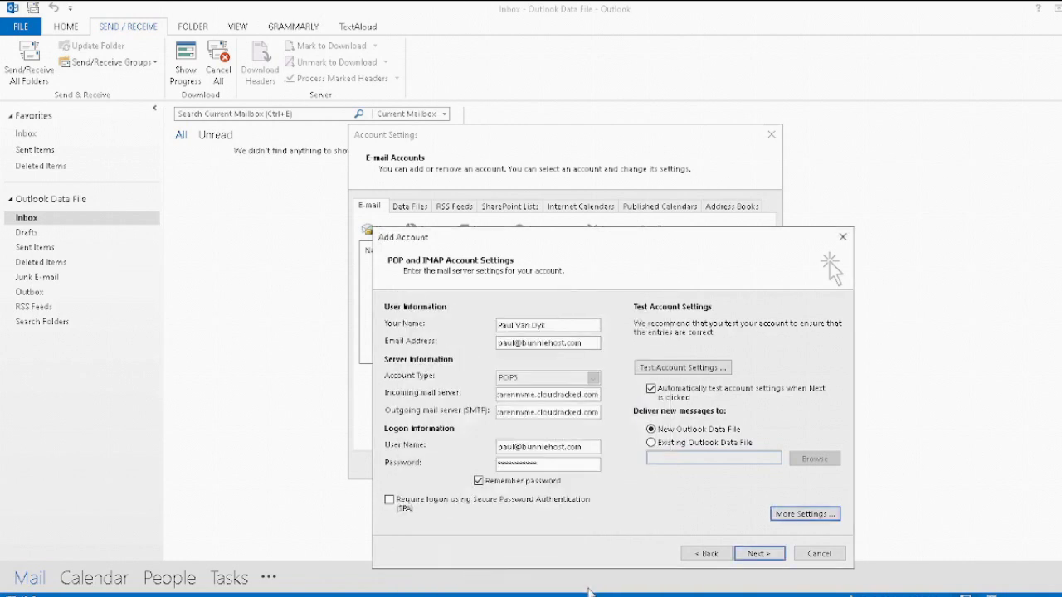
Step: Test the account settings and finish adding the POP3 account once both tests pass
{"action": "left_click", "coordinate": [683, 368]}
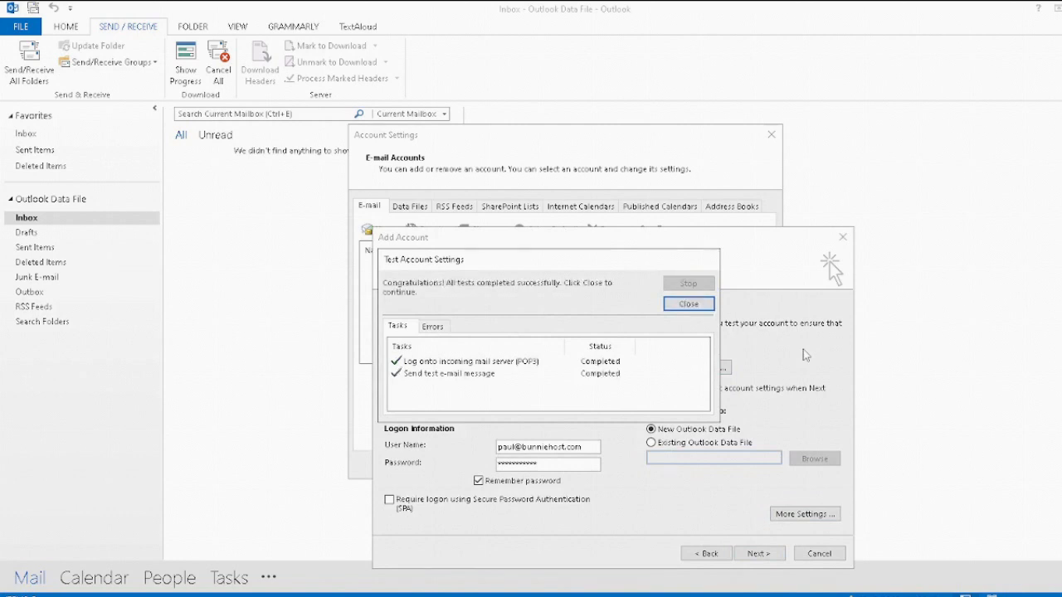
{"action": "left_click", "coordinate": [688, 306]}
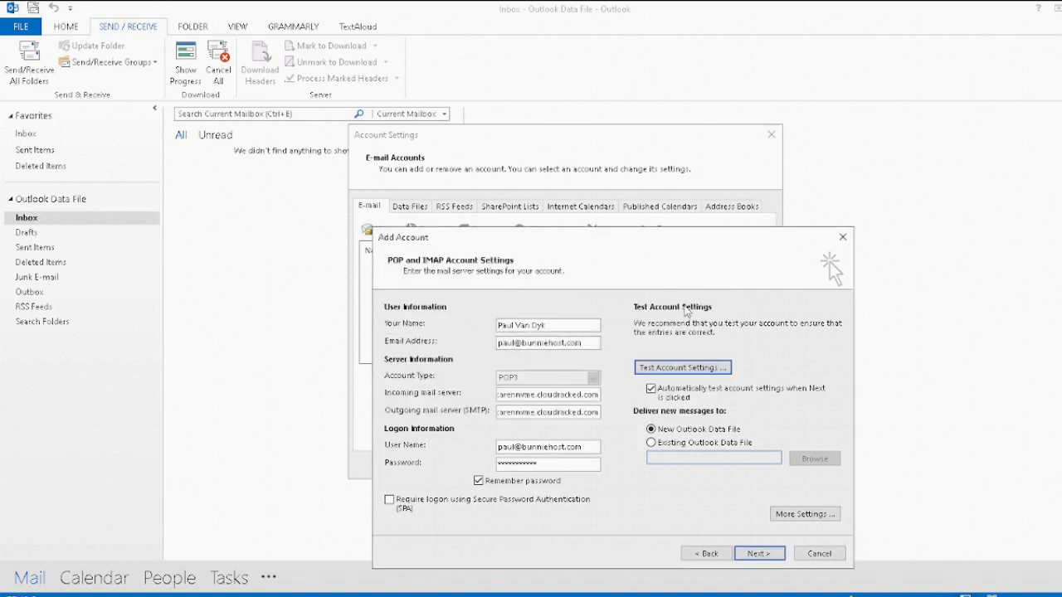
{"action": "left_click", "coordinate": [755, 556]}
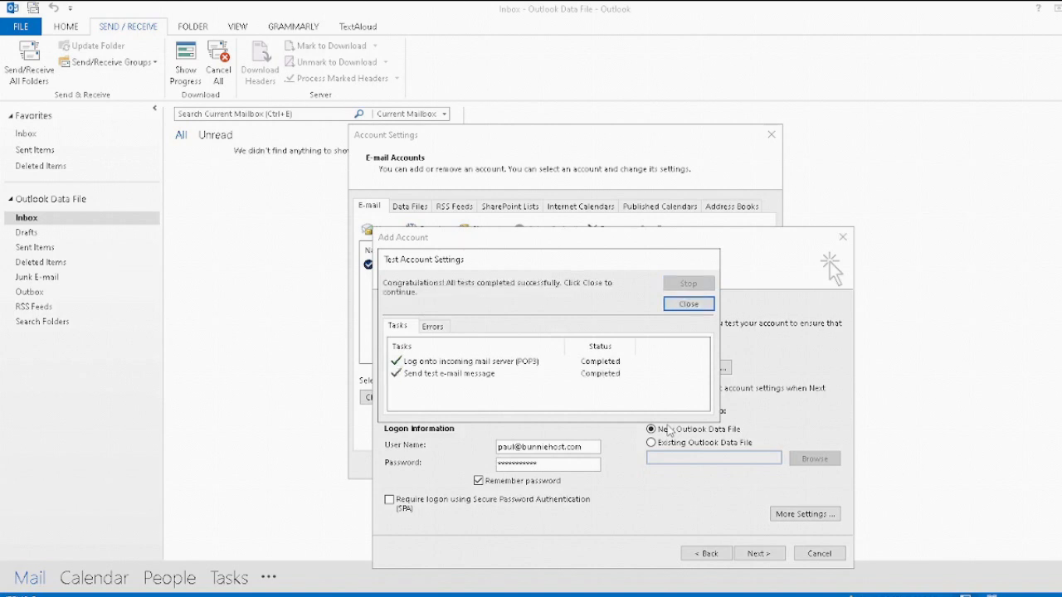
{"action": "left_click", "coordinate": [686, 304]}
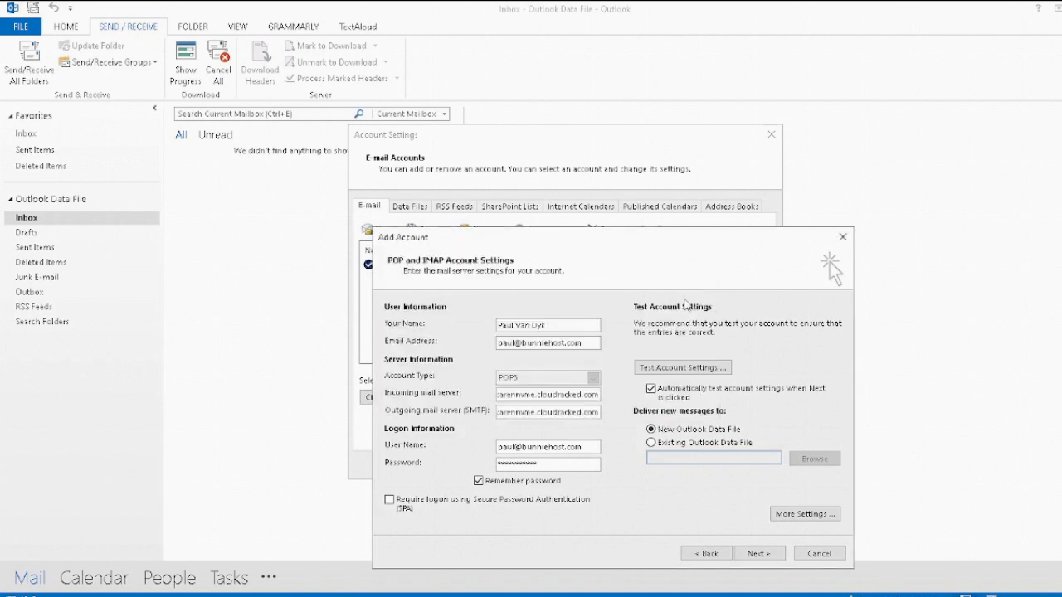
{"action": "left_click", "coordinate": [760, 555]}
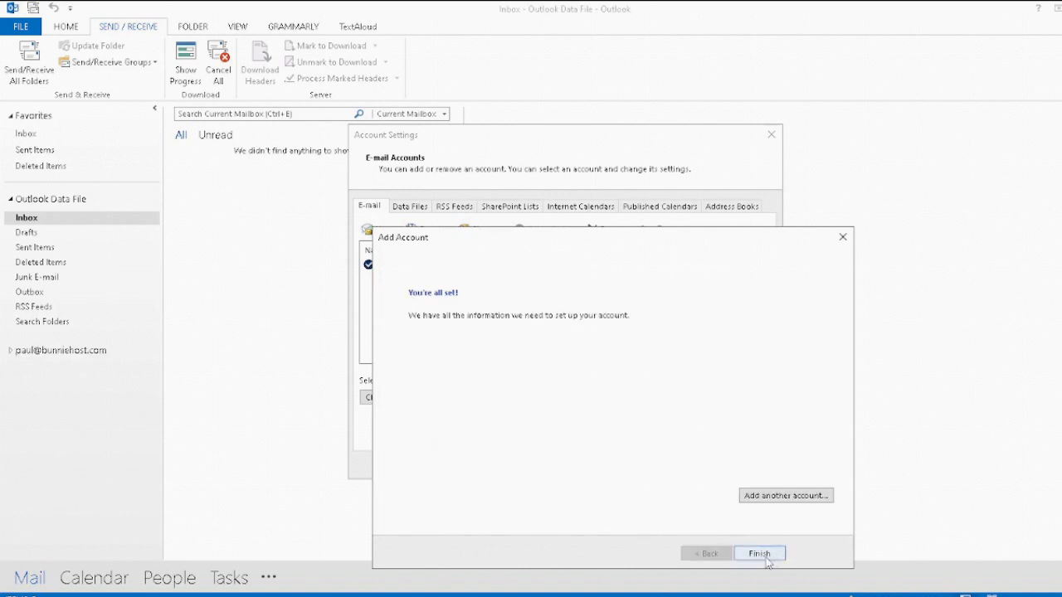
{"action": "left_click", "coordinate": [760, 554]}
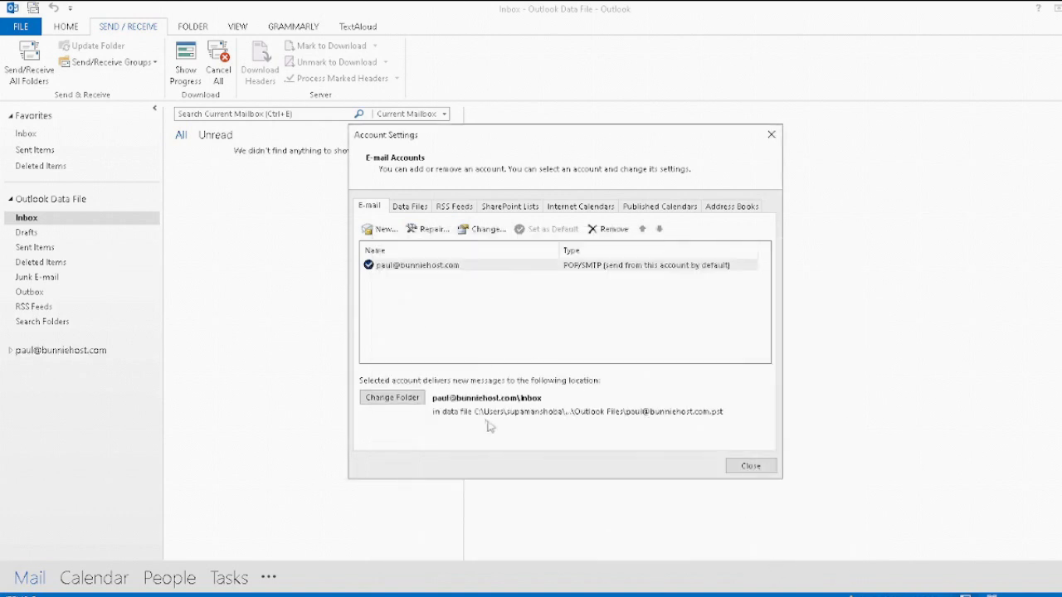
Step: Cancel the extra Add Account window and close Account Settings
{"action": "left_click", "coordinate": [383, 229]}
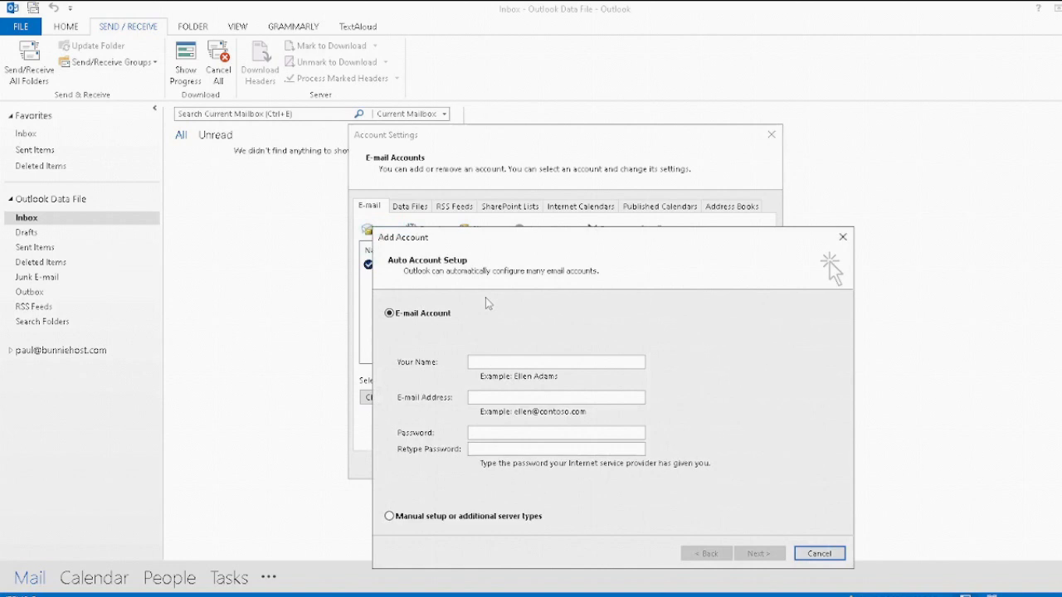
{"action": "left_click", "coordinate": [842, 239]}
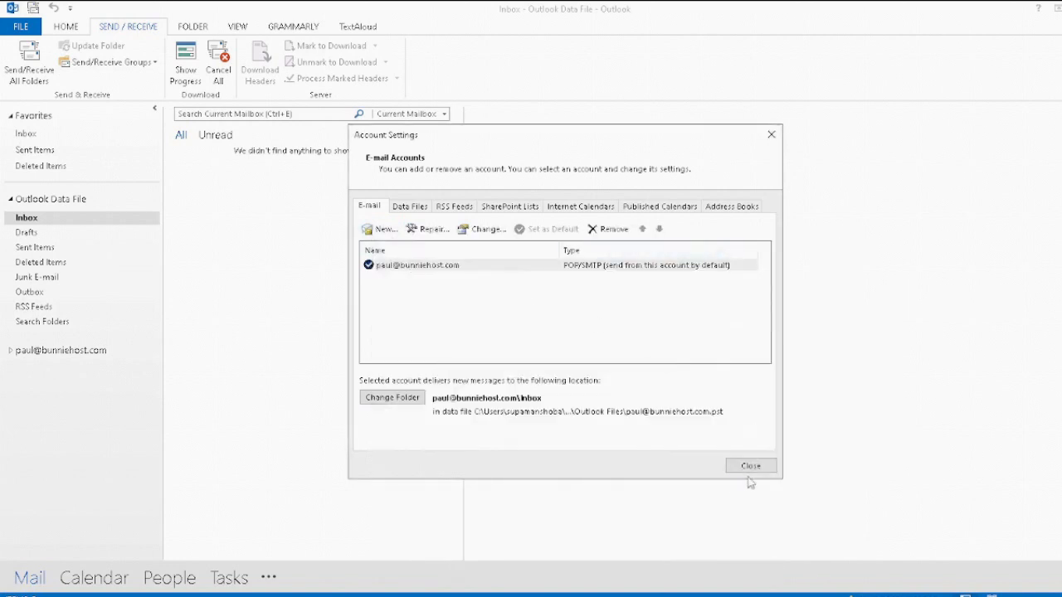
{"action": "left_click", "coordinate": [750, 467]}
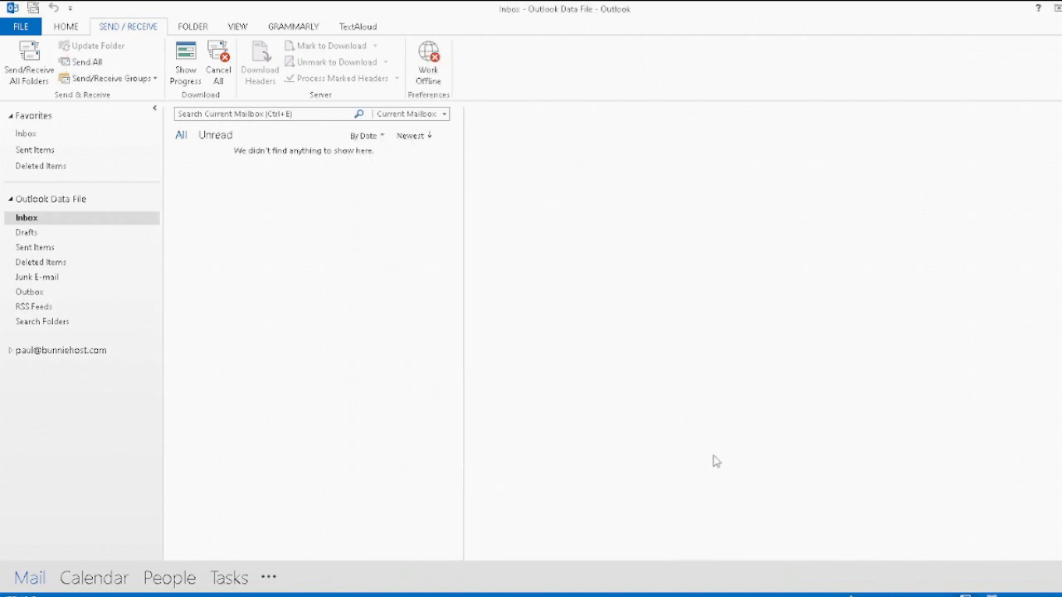
Step: Open the new account's Inbox and Send/Receive All Folders to fetch the three test messages
{"action": "left_click", "coordinate": [10, 351]}
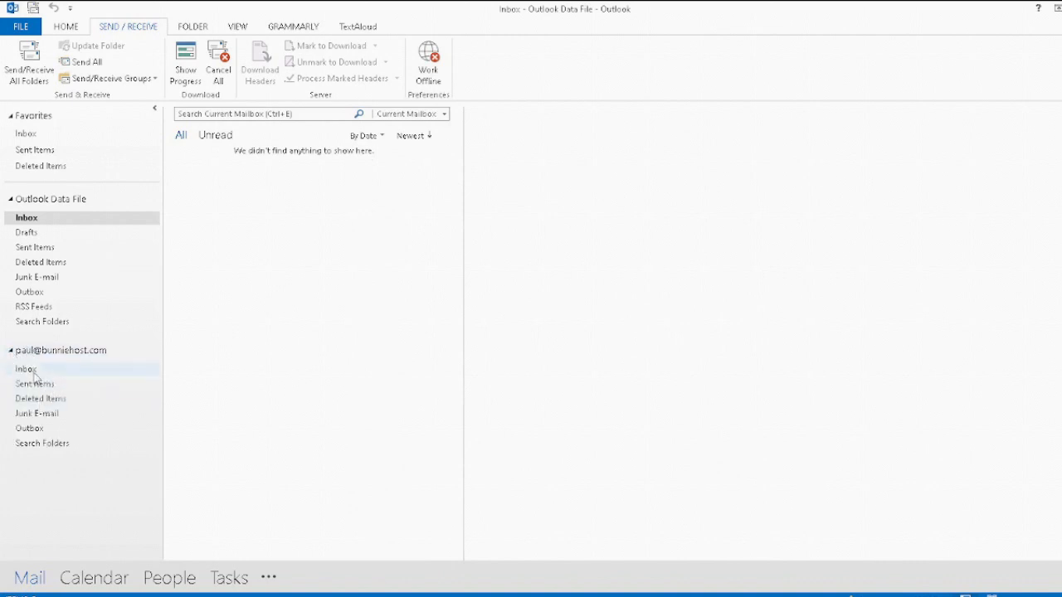
{"action": "left_click", "coordinate": [32, 371]}
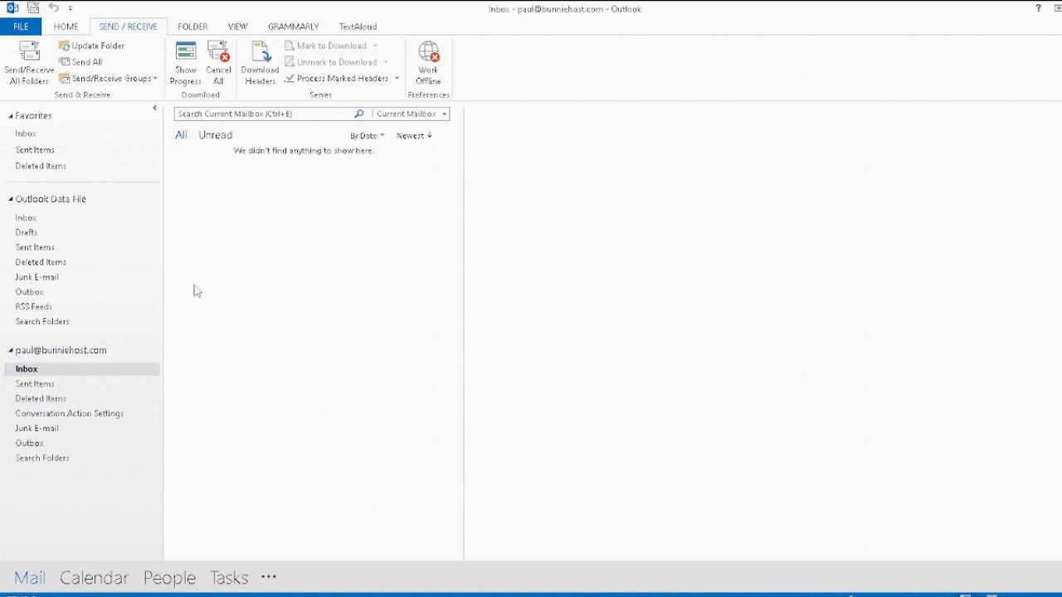
{"action": "left_click", "coordinate": [29, 63]}
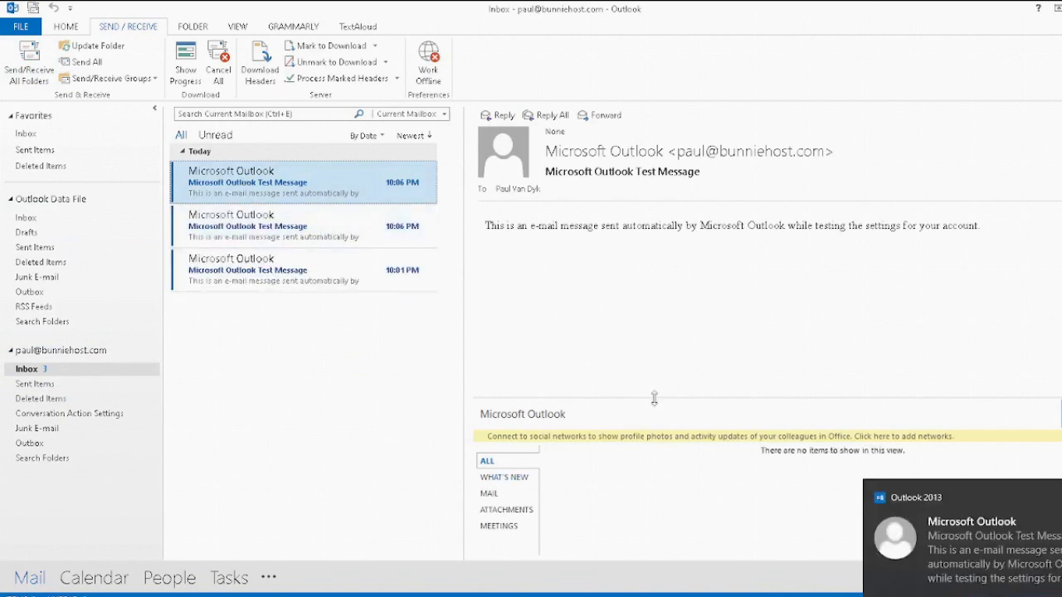
{"action": "left_click", "coordinate": [73, 29]}
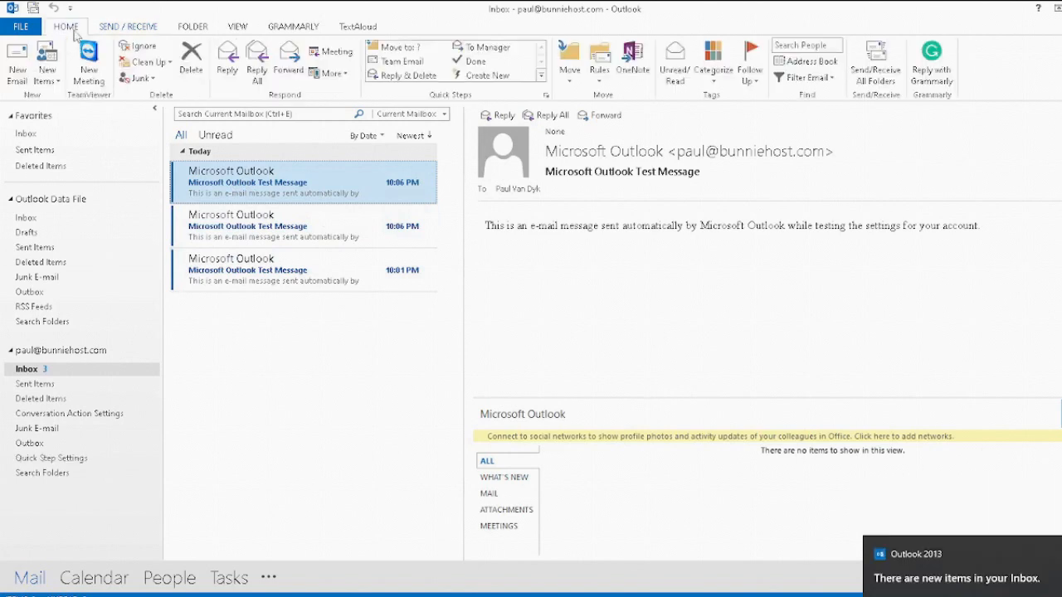
{"action": "left_click", "coordinate": [18, 73]}
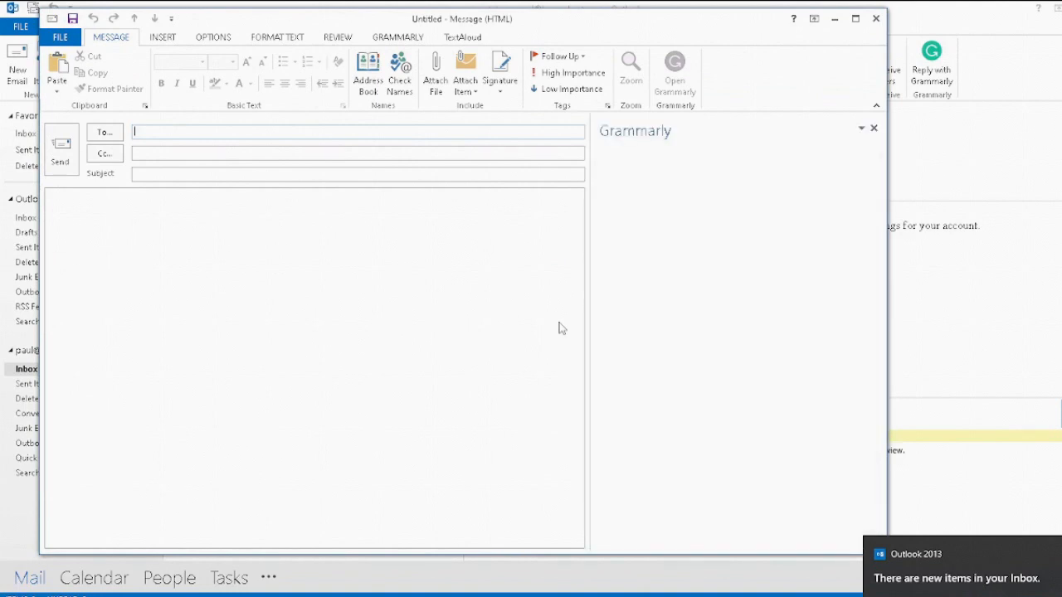
{"action": "key", "text": "Escape"}
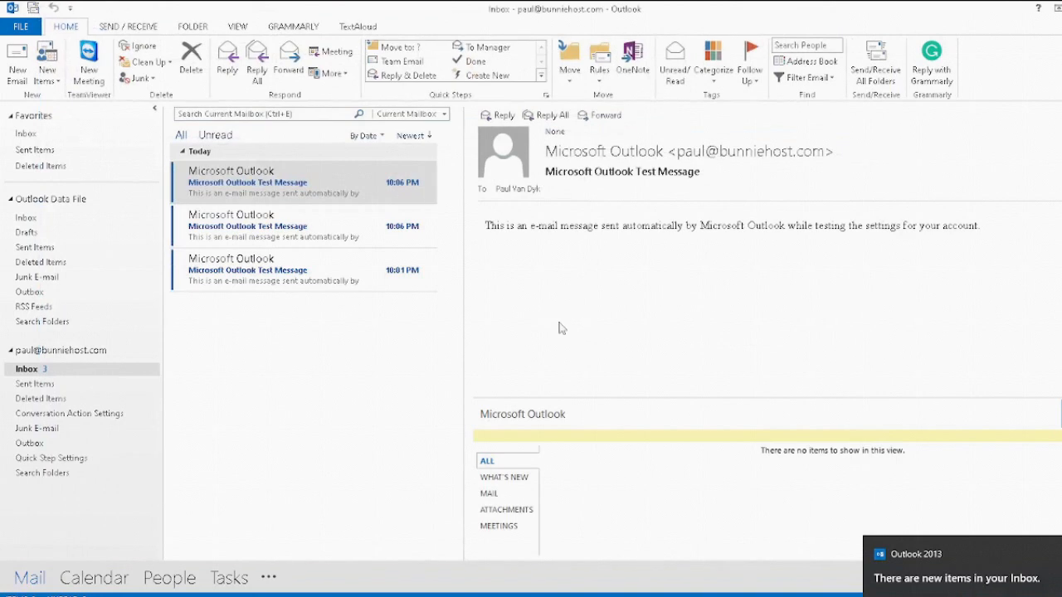